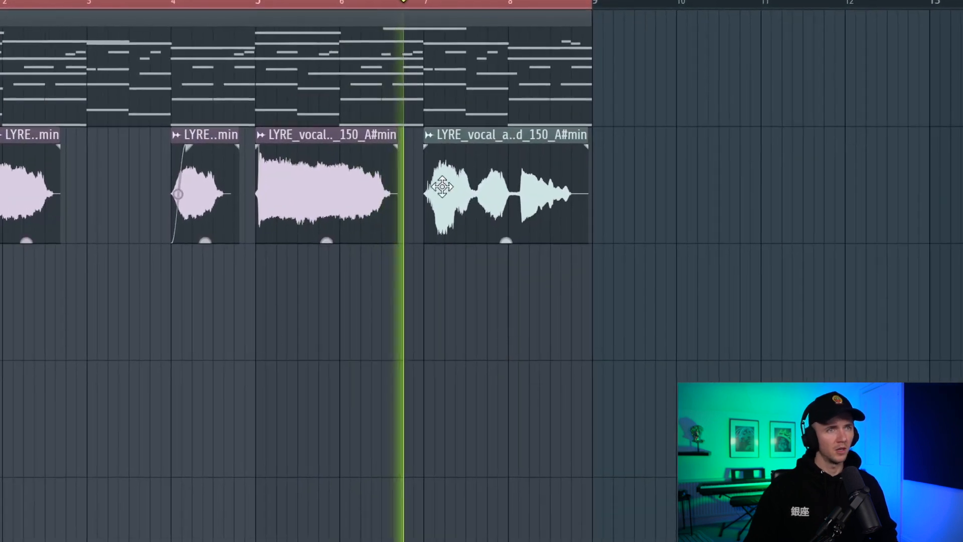
scroll(462, 321, "up", 1)
scroll(447, 363, "up", 1)
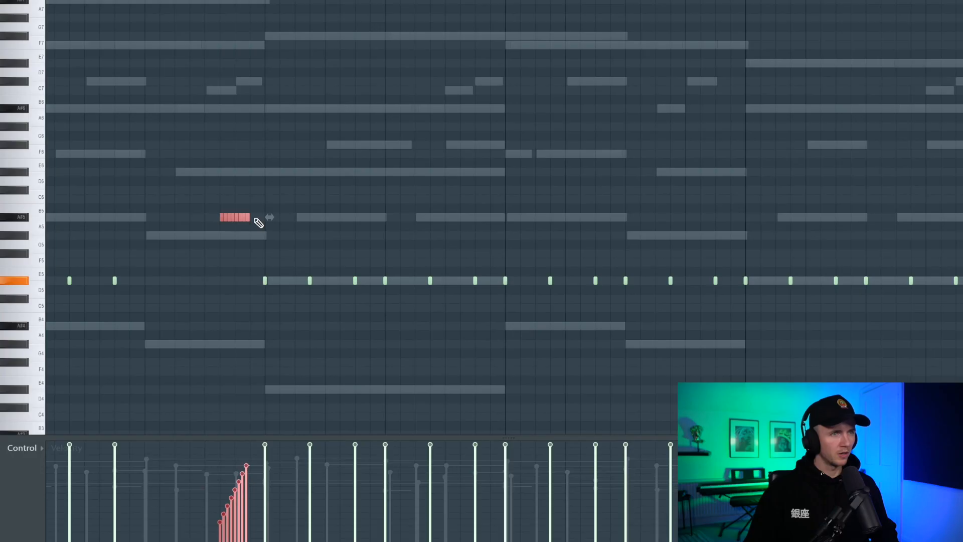
Draw a descending panning ramp across the chopped A#5 hi-hat roll and deselect its notes
key("ctrl+d")
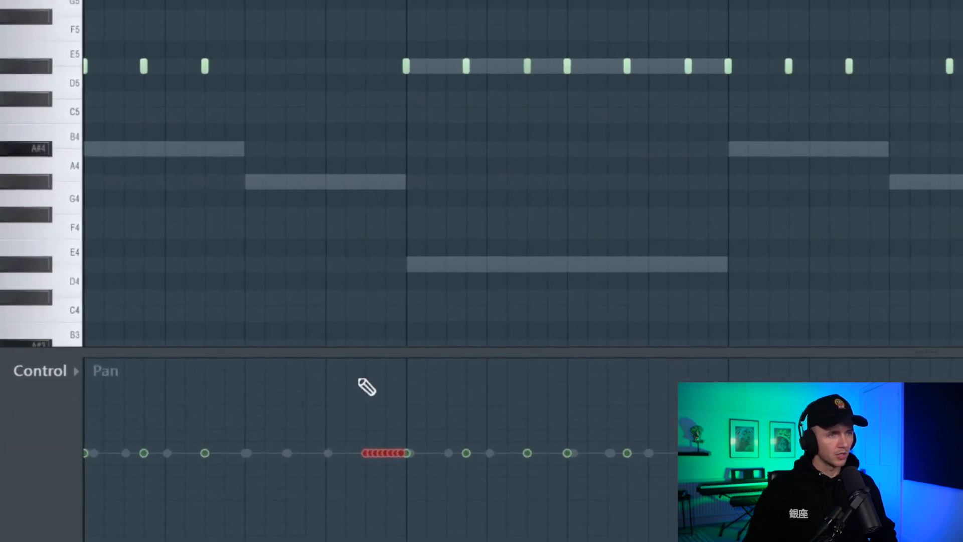
left_click_drag(221, 464, 247, 519)
key("ctrl+d")
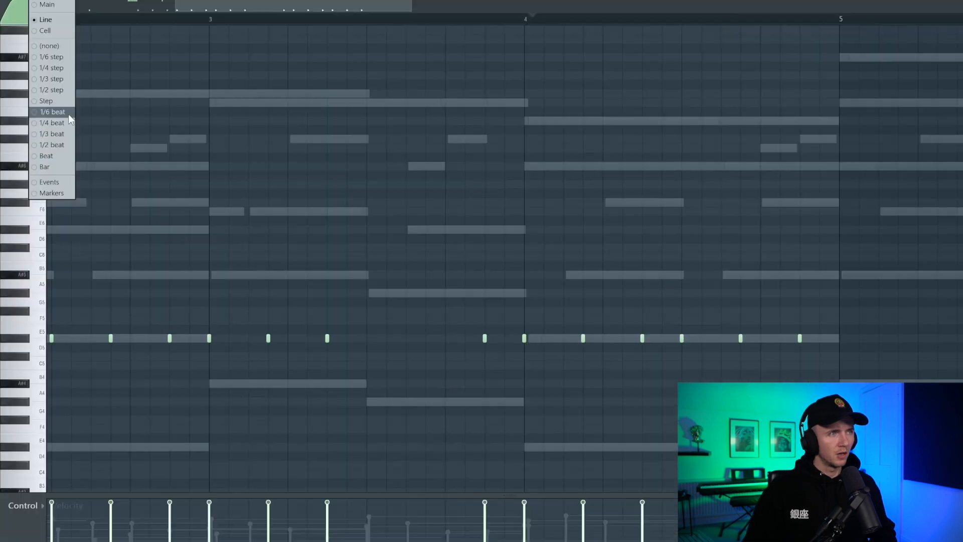
Set the piano roll snap to 1/3 step and delete the single hi-hat note just before bar 4
left_click(61, 81)
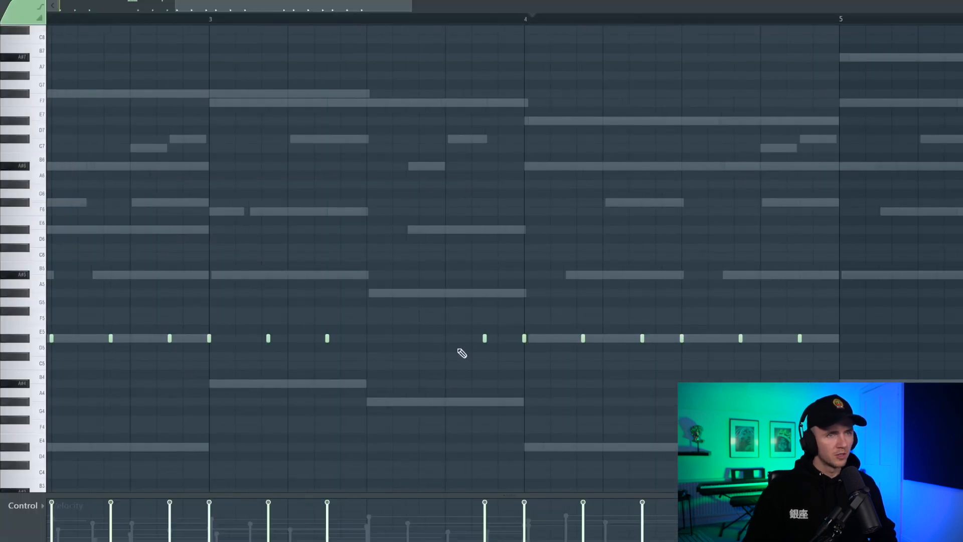
right_click(484, 339)
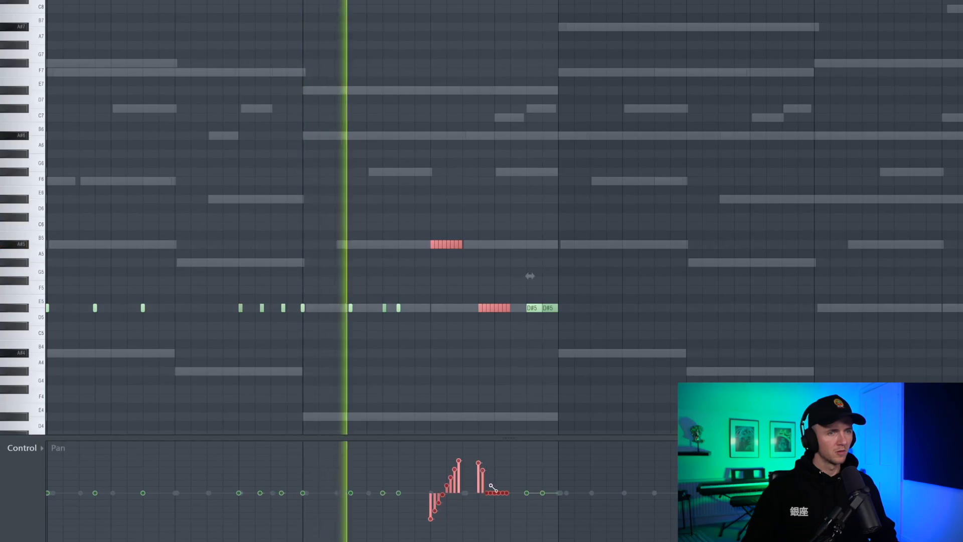
Complete the descending panning ramp over the chopped D#5 hi-hat roll, and switch the note control lane to velocity
left_click_drag(493, 487, 506, 520)
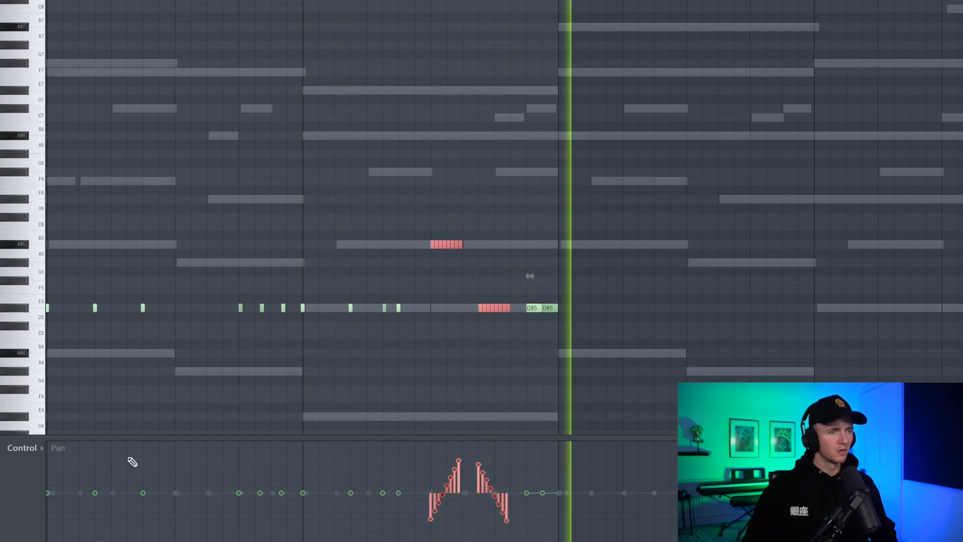
left_click(21, 451)
left_click(48, 478)
Duplicate the whole four-bar hi-hat pattern so it fills eight bars, and deselect the notes
key("space")
key("space")
scroll(546, 215, "down", 4)
key("ctrl+a")
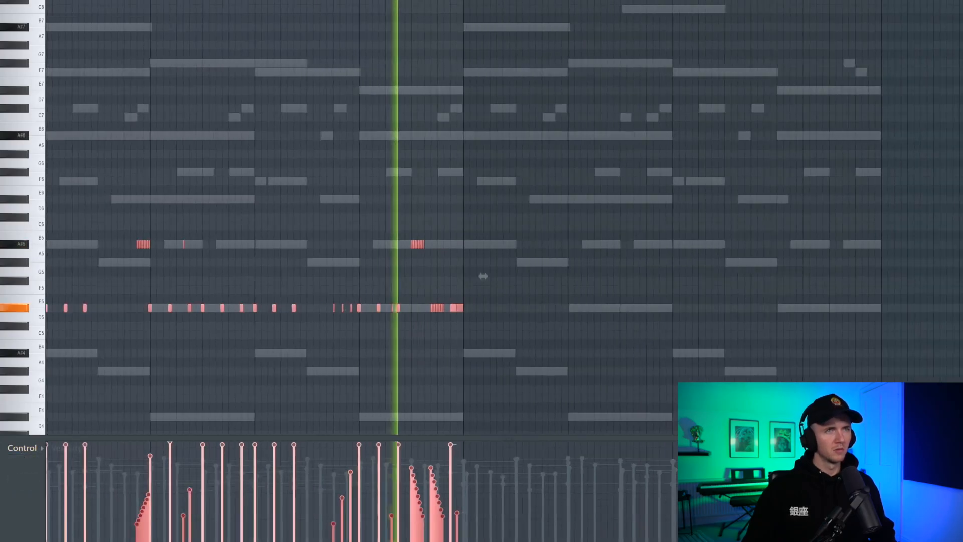
key("ctrl+b")
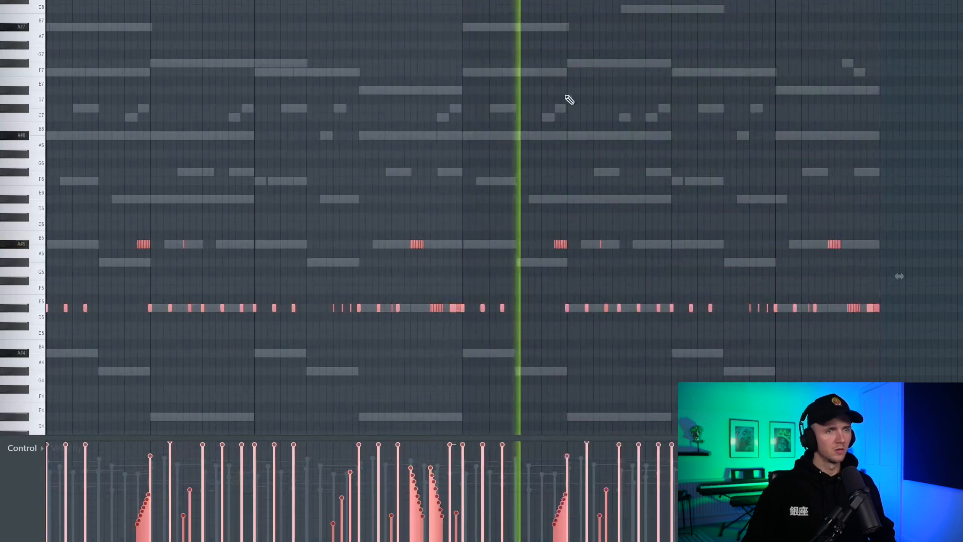
scroll(577, 112, "down", 3)
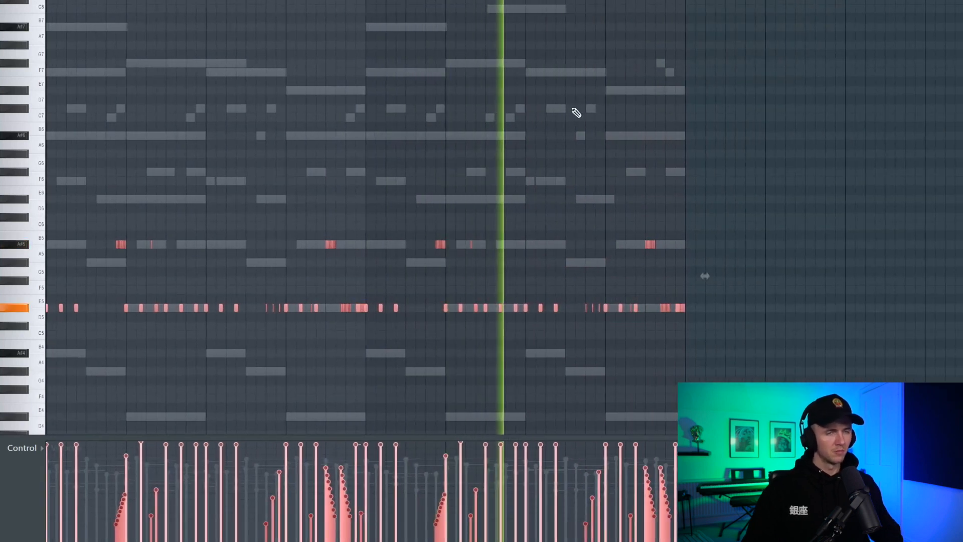
key("ctrl+d")
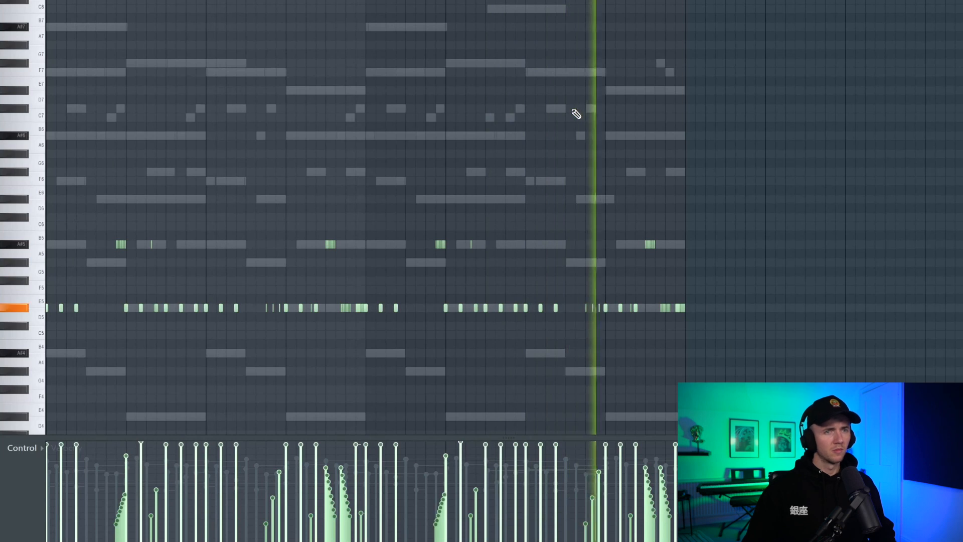
scroll(574, 111, "up", 3)
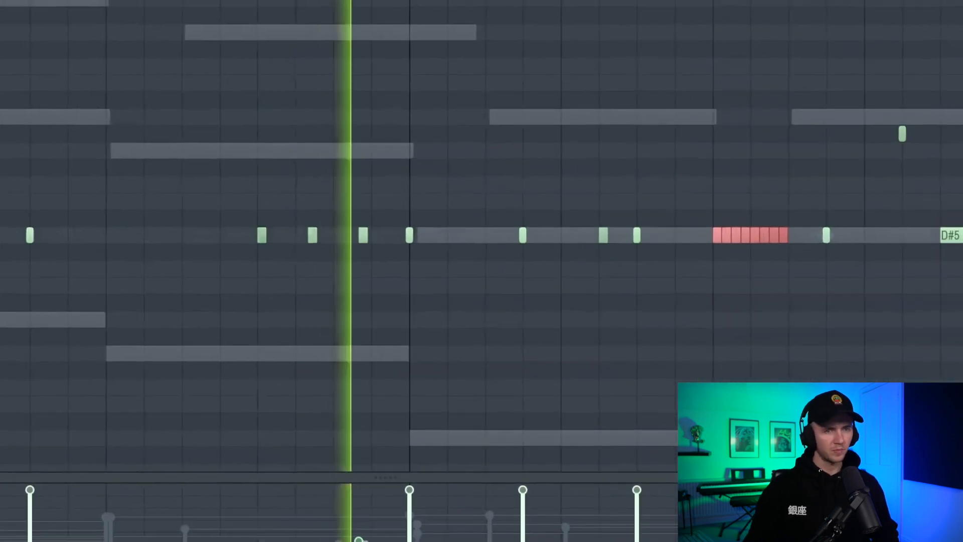
key("ctrl+d")
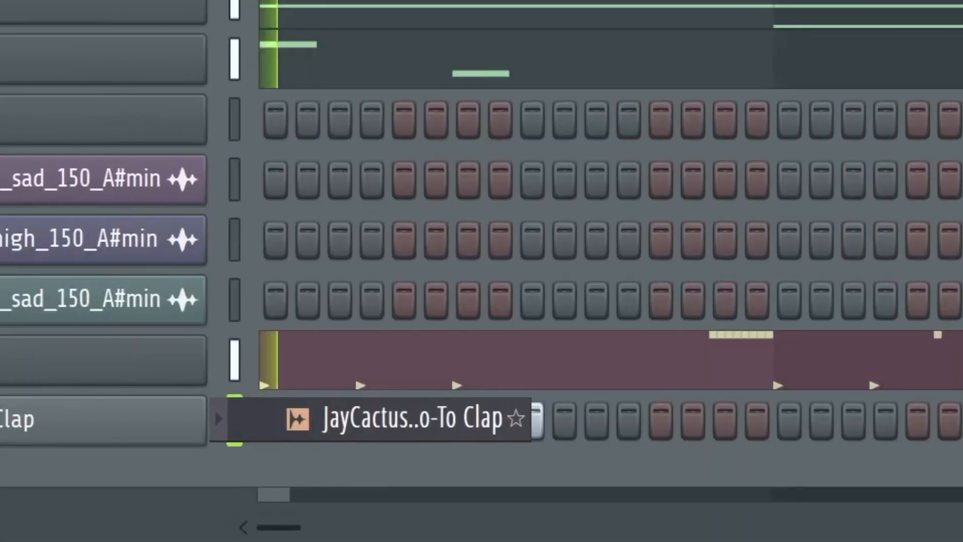
Add clap hits to the Clap channel's step sequence
left_click_drag(496, 354, 542, 420)
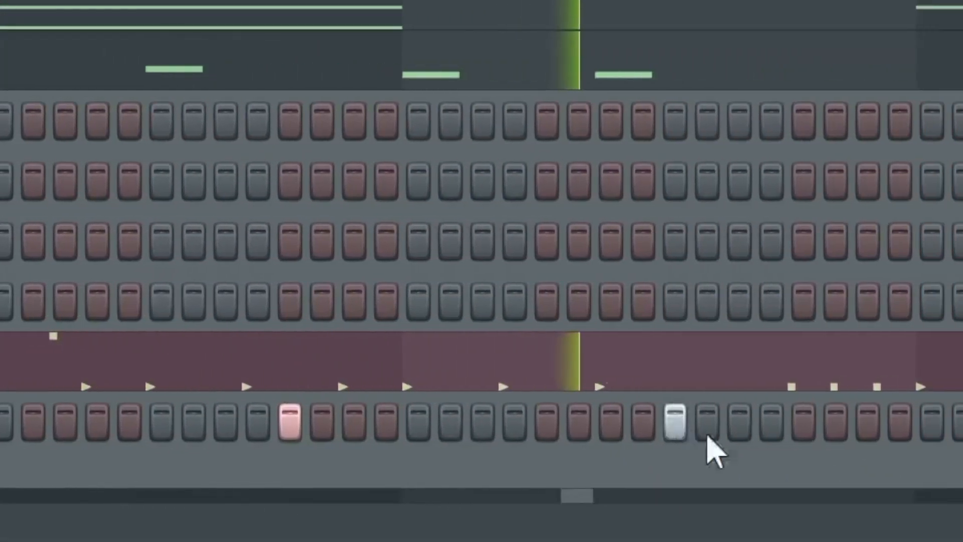
left_click(755, 424)
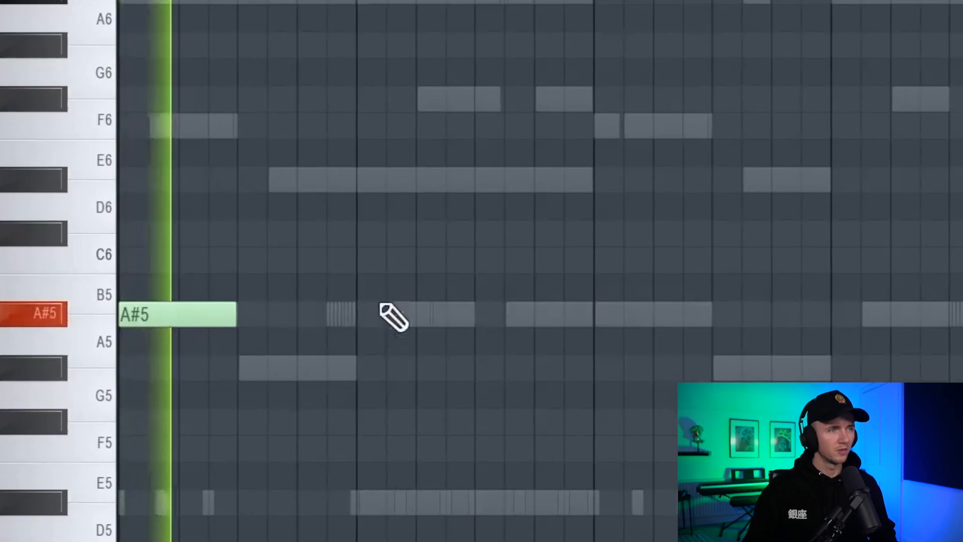
Draw the 808 line over the first four bars with D#5, A#5 and G#5 notes plus short high slide notes
left_click(542, 296)
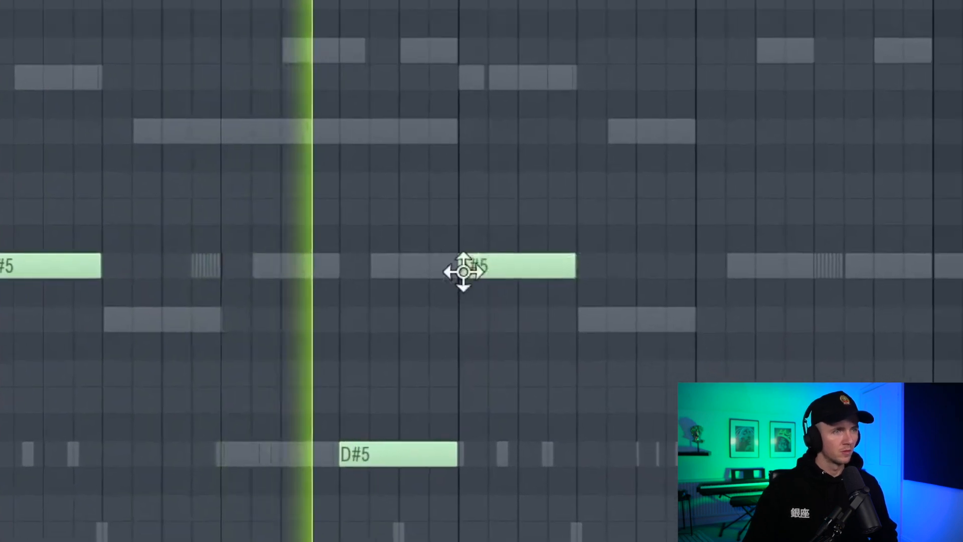
left_click(563, 293)
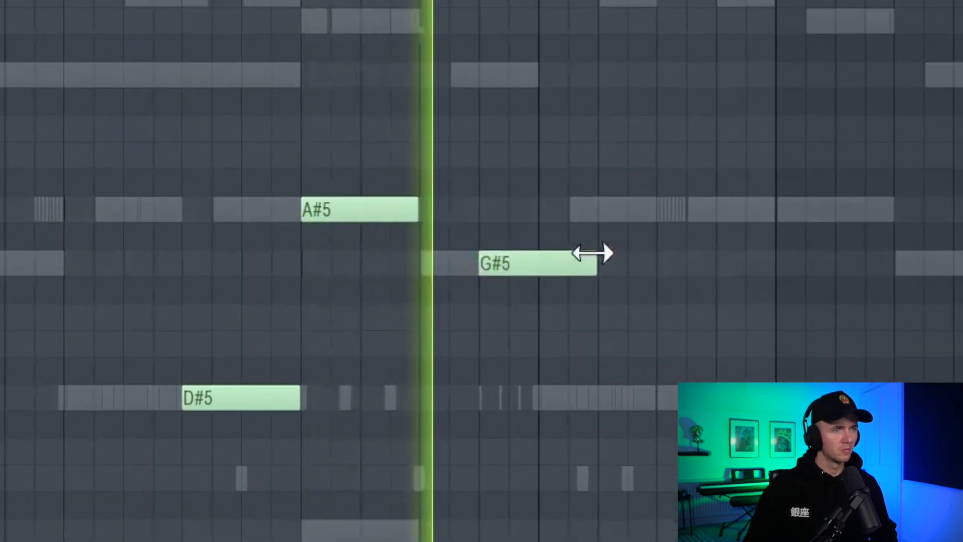
left_click_drag(668, 283, 610, 289)
left_click(624, 425)
left_click_drag(387, 264, 396, 266)
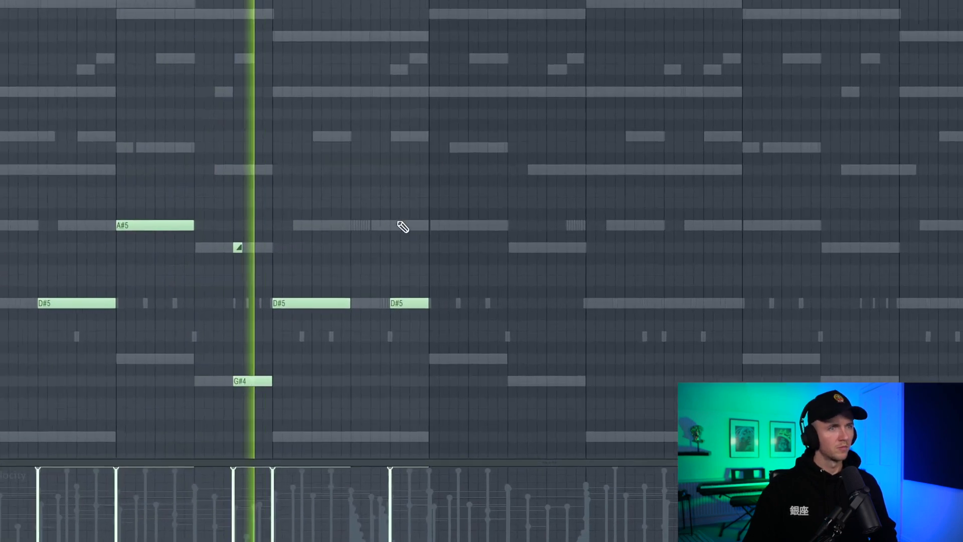
left_click(399, 244)
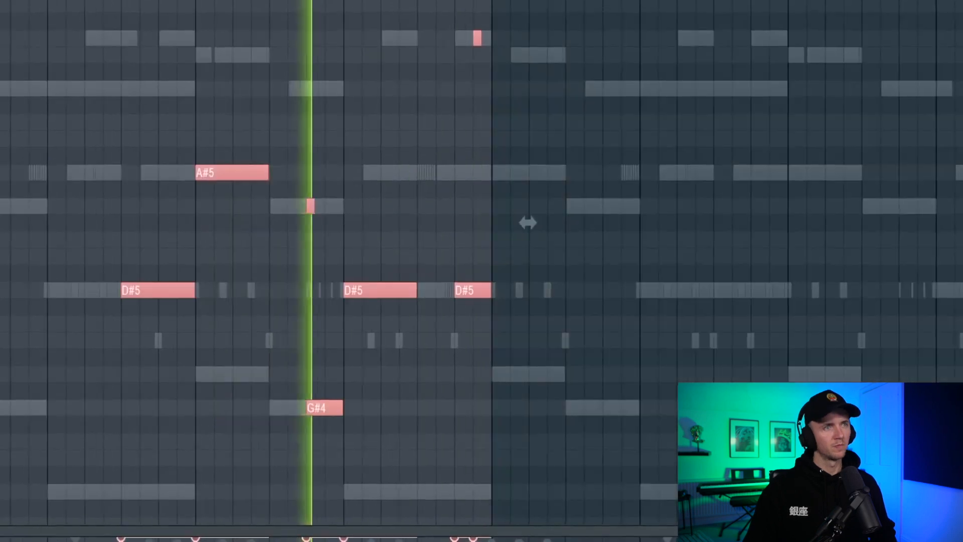
Duplicate the four-bar 808 line to fill eight bars and refine the copied notes
key("ctrl+b")
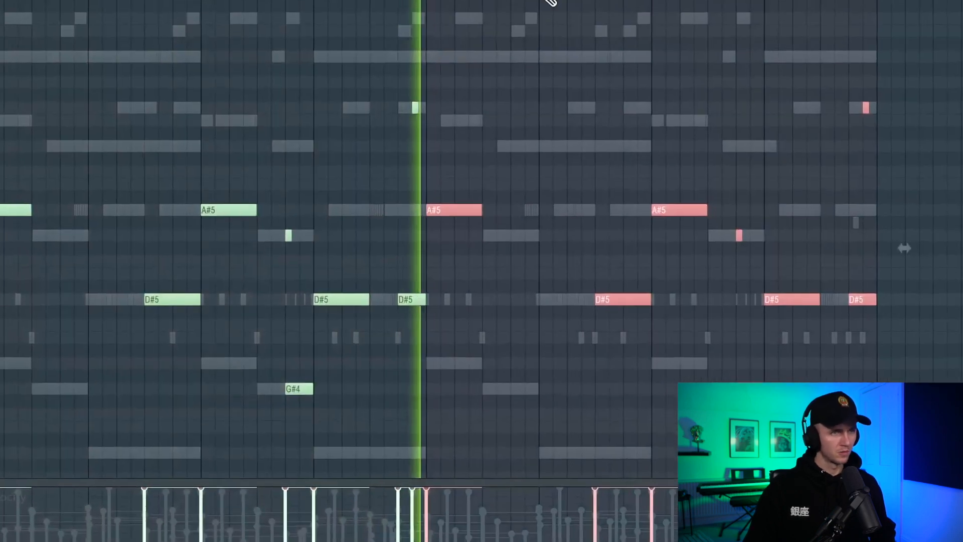
right_click(524, 24)
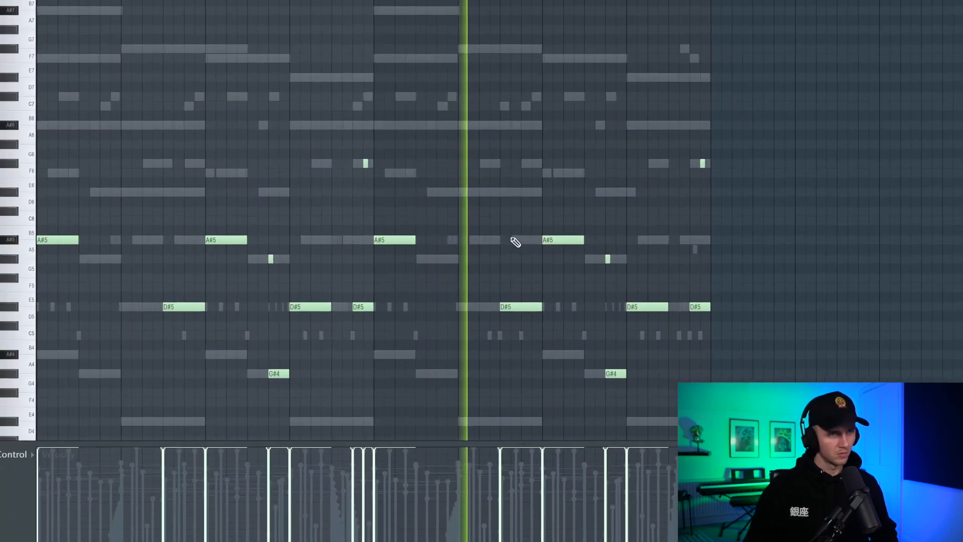
scroll(517, 294, "up", 3)
left_click_drag(578, 308, 611, 343)
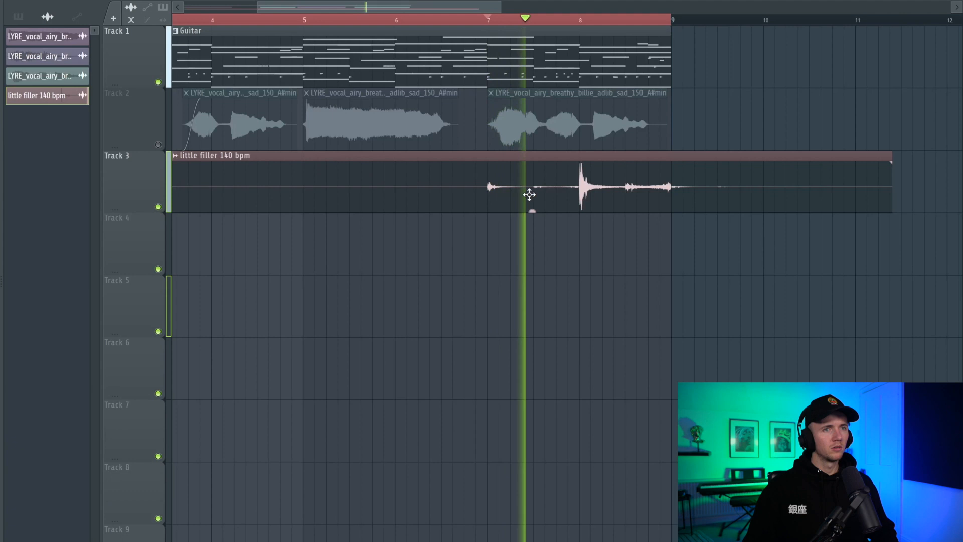
Bring the JayCactus - Clock Perc sample from the Perc folder into the project
scroll(516, 204, "down", 5)
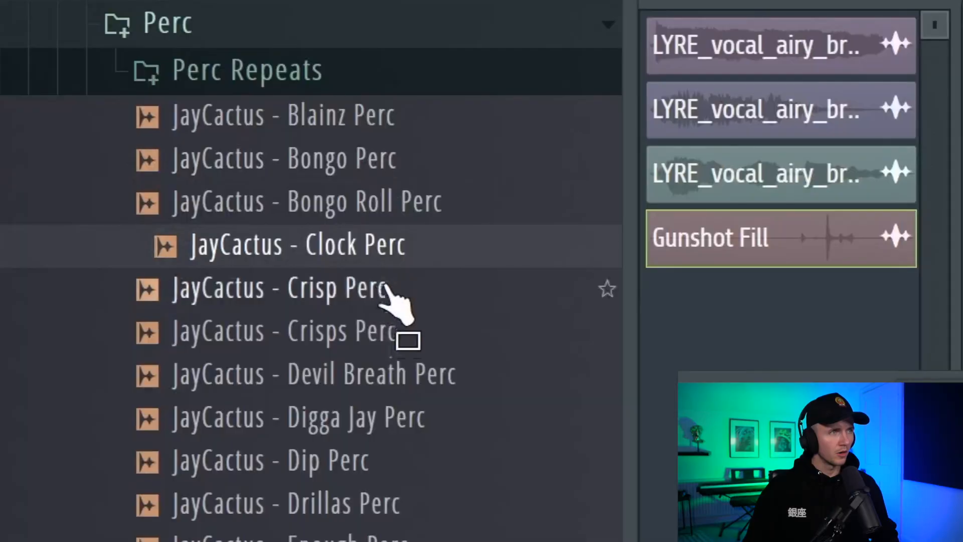
left_click_drag(333, 295, 913, 317)
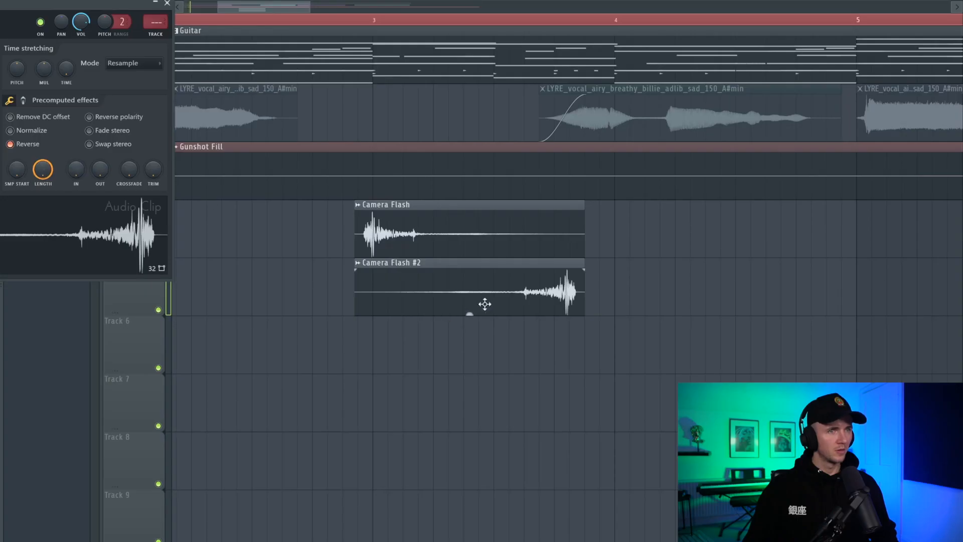
Move the reversed Camera Flash #2 clip earlier so its peak leads into the Camera Flash hit at bar 3
left_click_drag(484, 303, 288, 294)
scroll(375, 290, "up", 4)
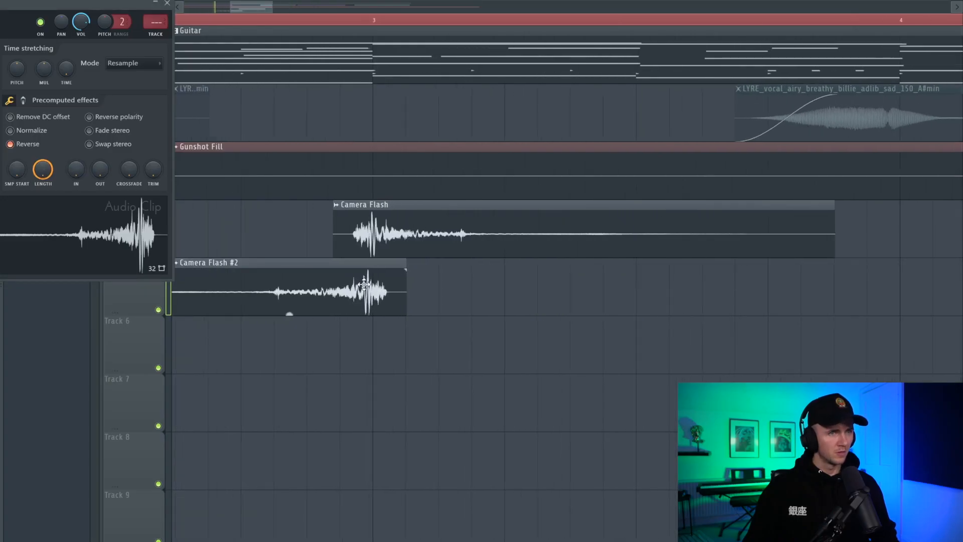
left_click(158, 34)
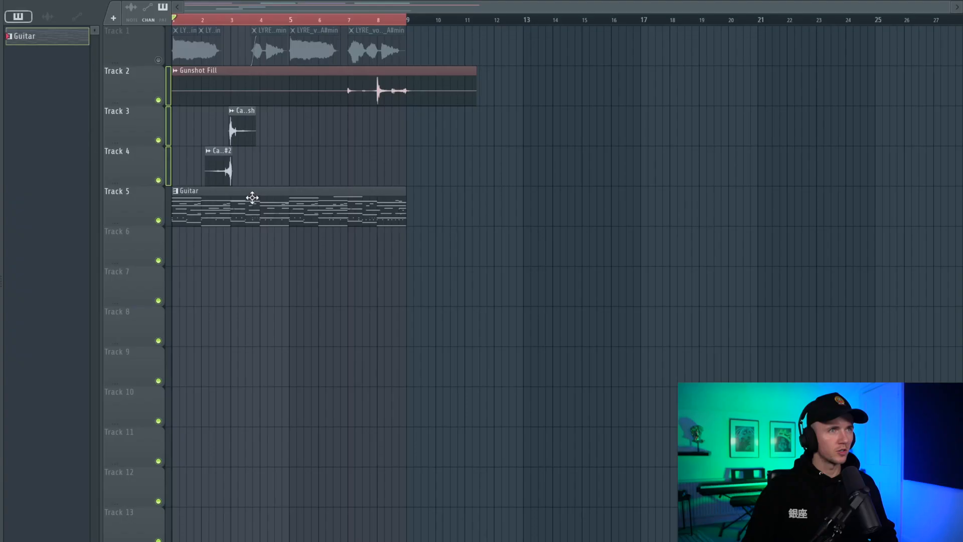
Duplicate the full eight-bar block of pattern and audio clips to extend the arrangement
right_click(337, 85)
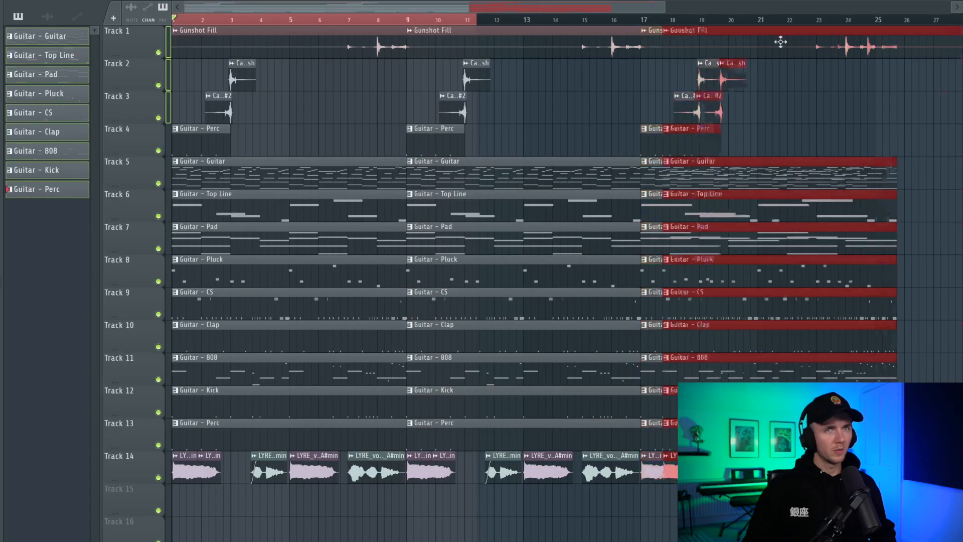
key("ctrl+b")
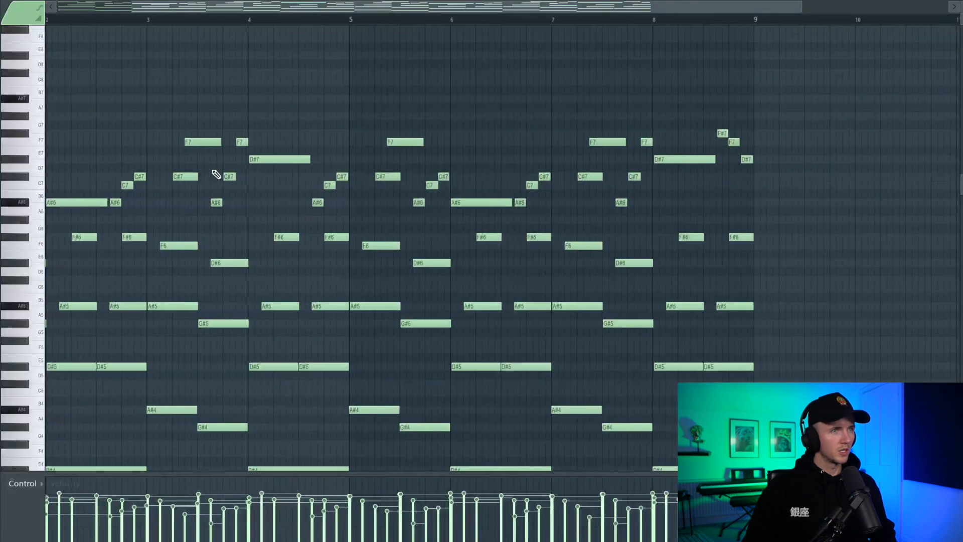
Delete the Top Line, Pad, Pluck, CS, Clap, 808 and Kick clips from the section starting at bar 9
key("space")
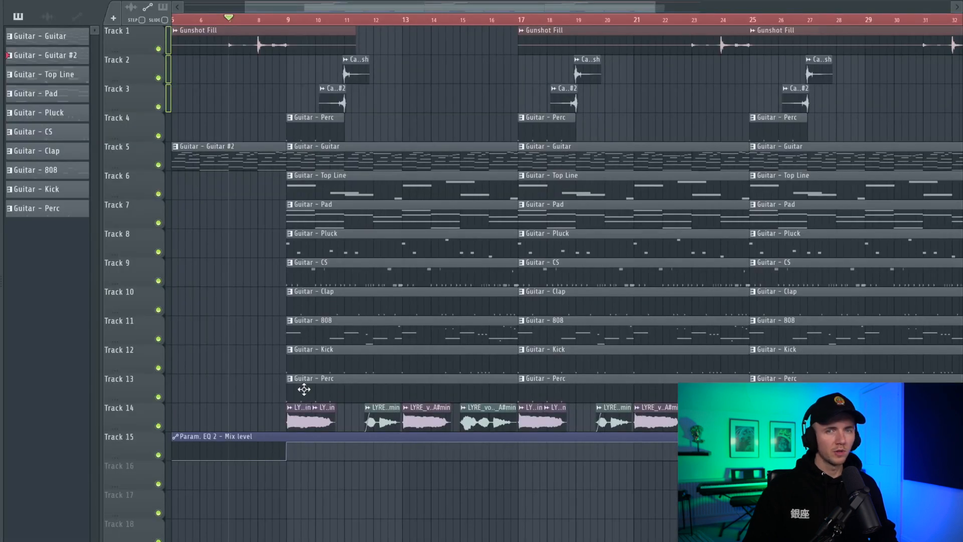
key("space")
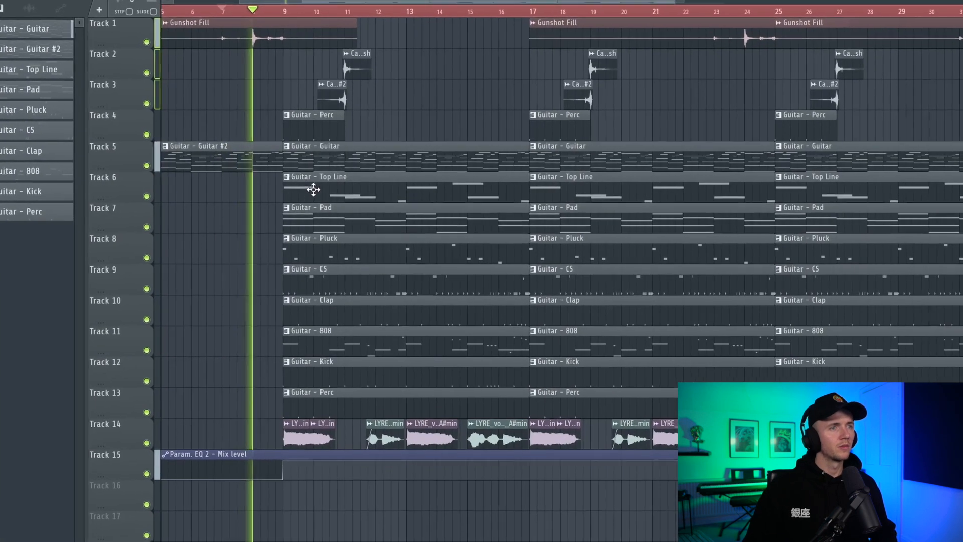
right_click(314, 189)
right_click(322, 217)
right_click(327, 250)
right_click(330, 281)
right_click(333, 311)
right_click(336, 342)
right_click(341, 371)
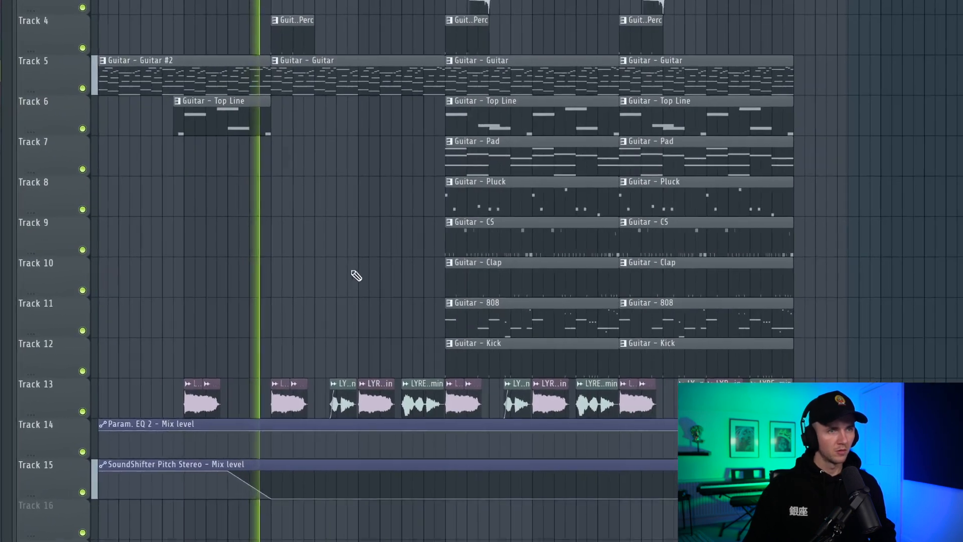
Add the Guitar - CS clip to the emptied section starting at bar 9
left_click(499, 222)
scroll(346, 246, "up", 2)
scroll(326, 259, "down", 1)
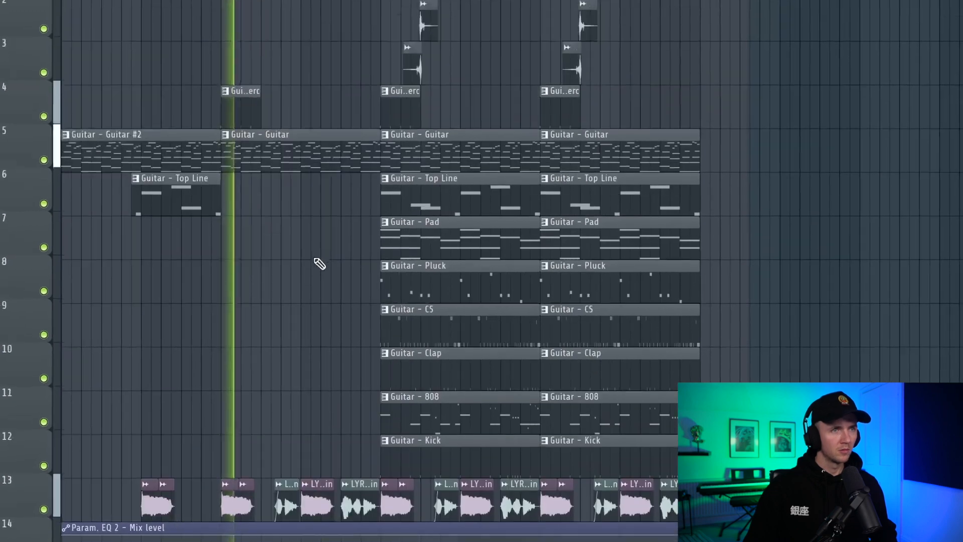
right_click(301, 262)
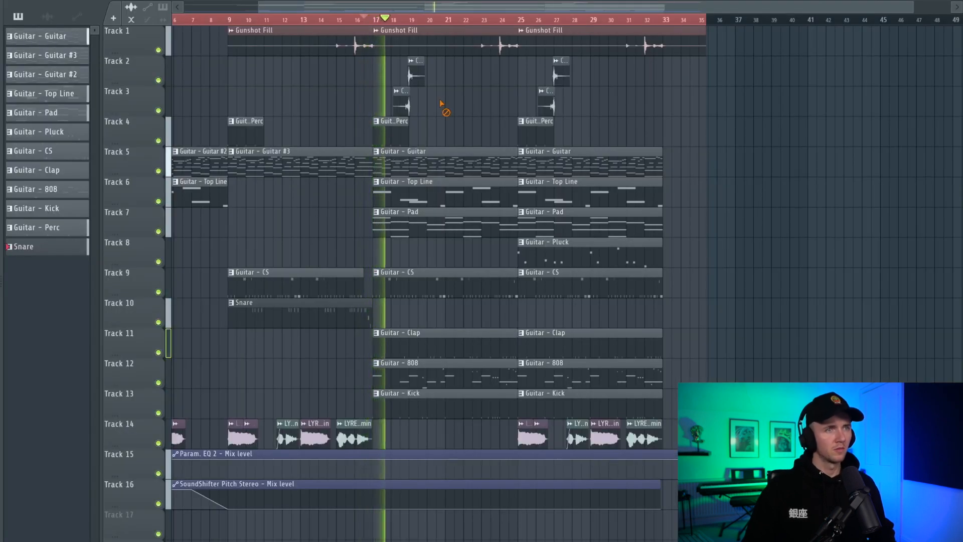
Slice the Clap clip midway through bar 18 and at bar 19, removing the piece in between
scroll(394, 21, "up", 5)
key("space")
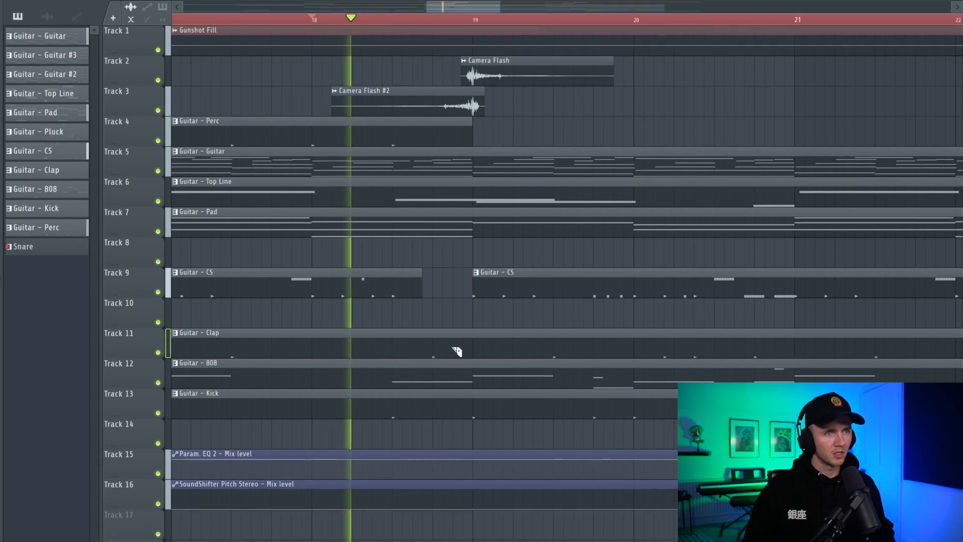
key("space")
key("space")
left_click(390, 354)
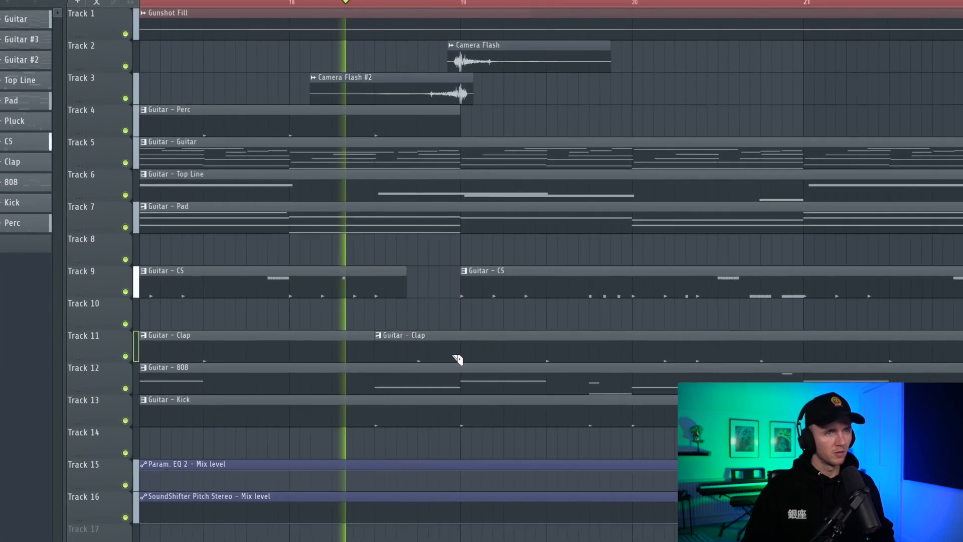
right_click(460, 357)
scroll(401, 344, "down", 3)
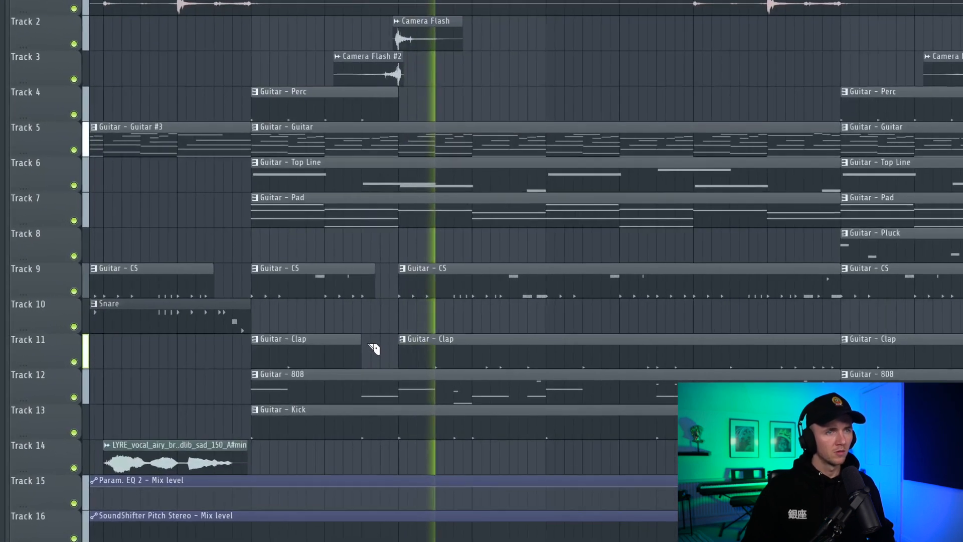
Play the arrangement from bar 25 to review that section, and return the playhead to bar 17
key("p")
key("space")
left_click(819, 21)
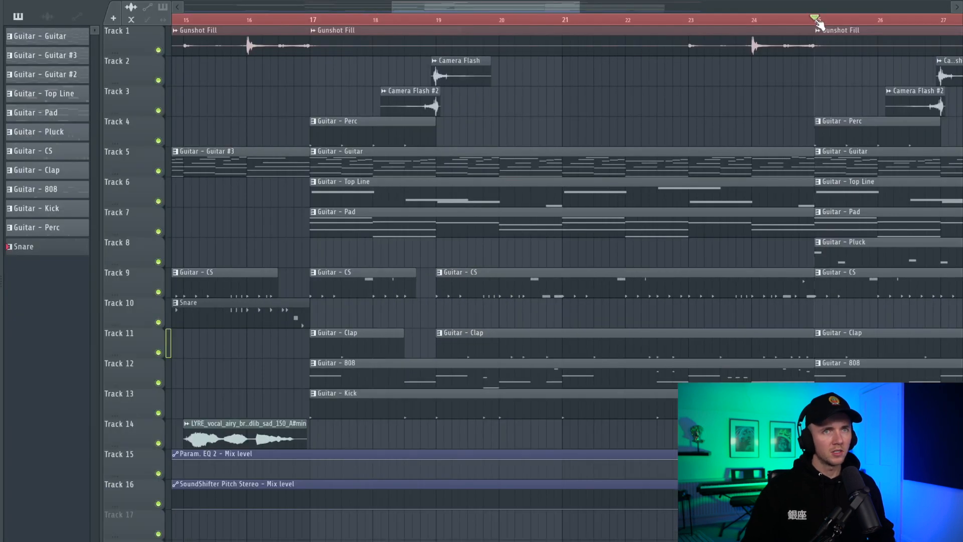
scroll(358, 194, "down", 3)
key("space")
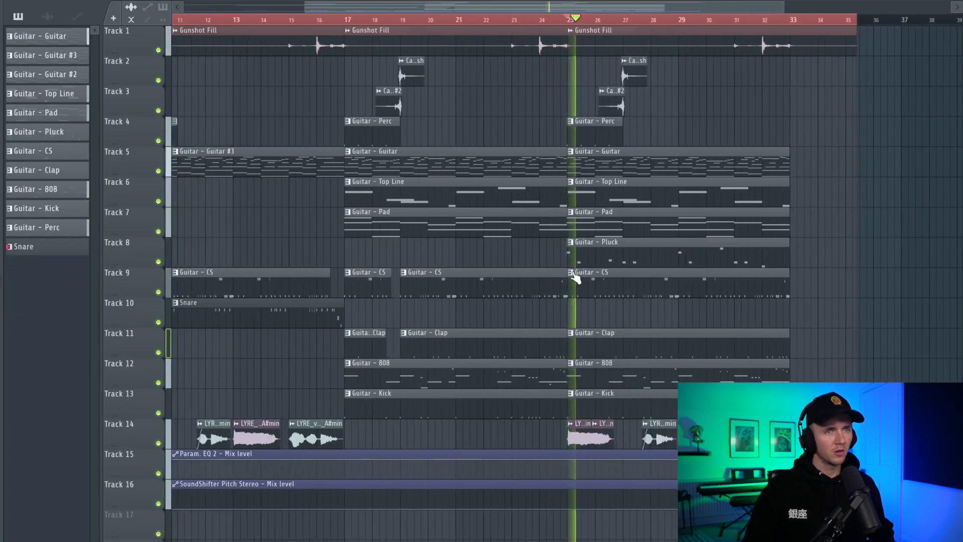
scroll(576, 278, "down", 3)
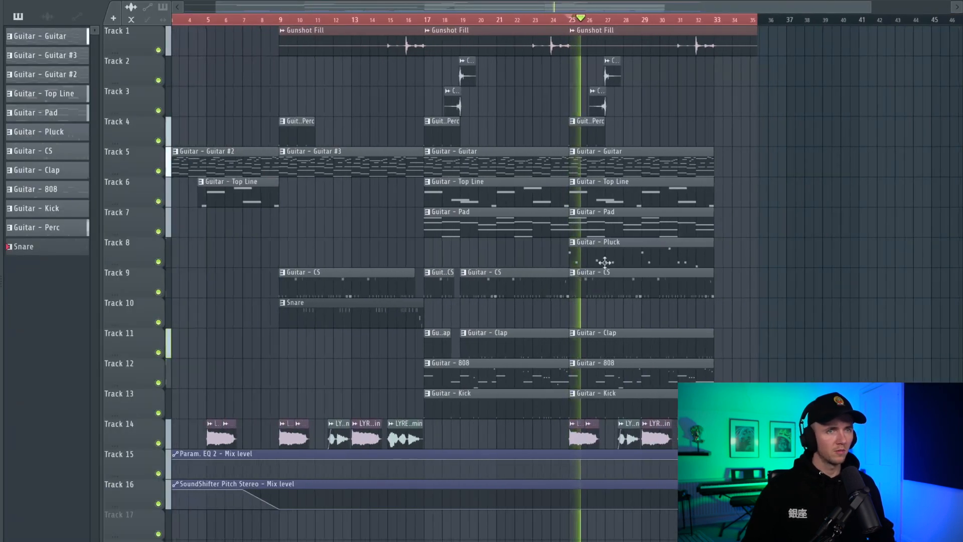
key("space")
left_click(426, 19)
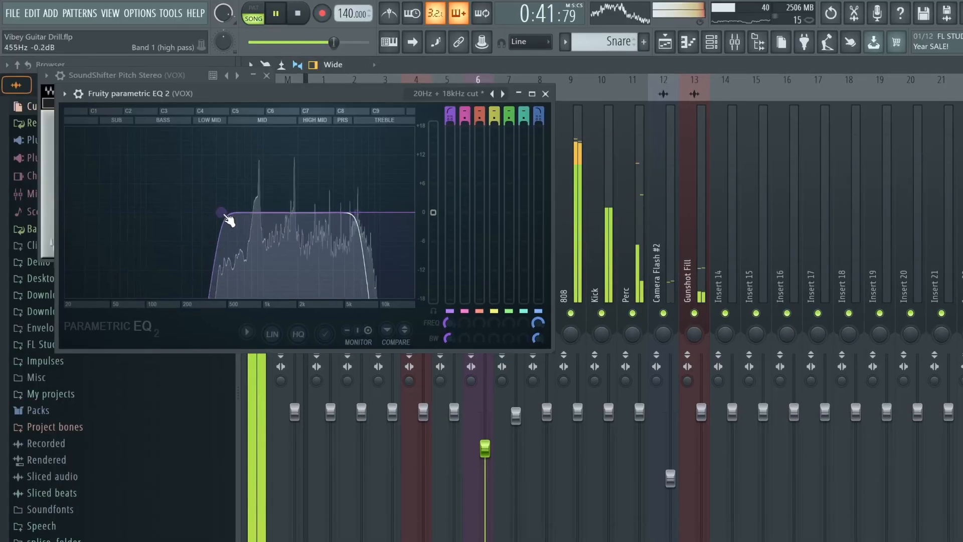
Raise the cutoff frequency of the high-pass band in the VOX channel's Fruity parametric EQ 2
left_click_drag(225, 215, 234, 215)
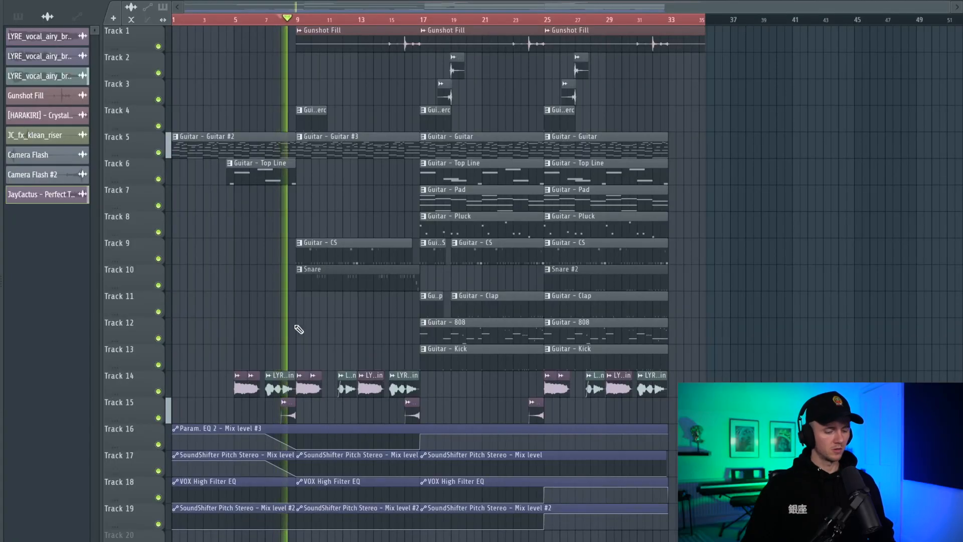
Listen to the extended arrangement, setting the playback position at bar 17 and at bar 33
key("space")
left_click(422, 20)
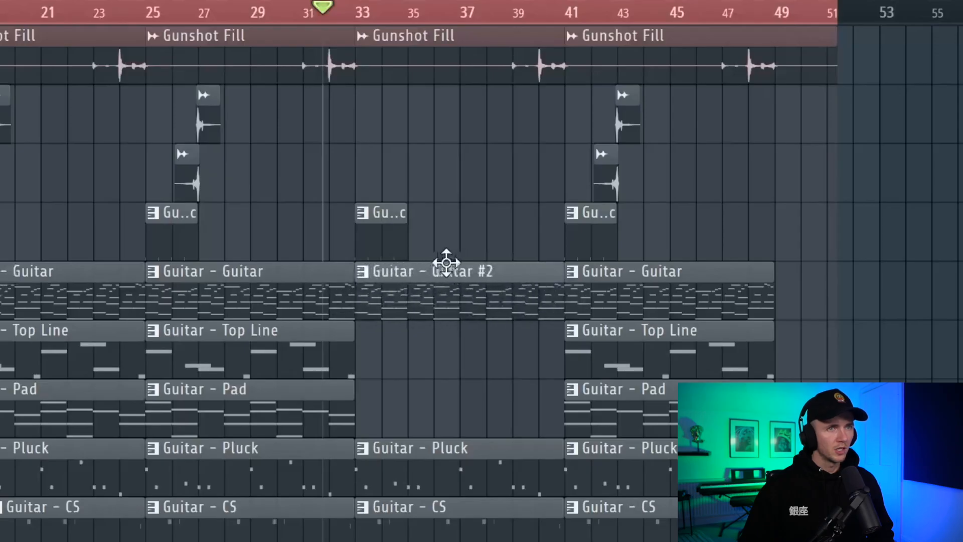
left_click(360, 12)
key("space")
scroll(441, 454, "up", 3)
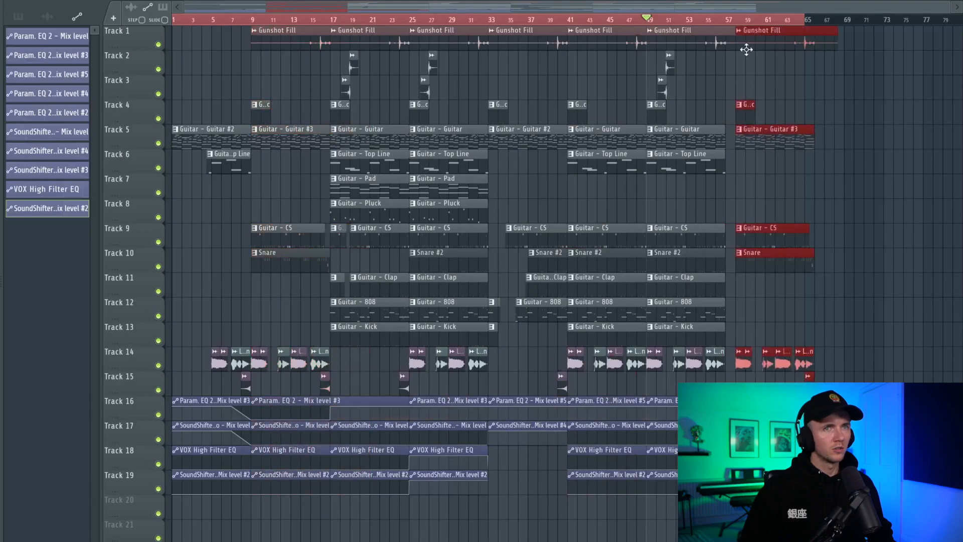
Move the selected block with Guitar #3, CS, Snare and vocal clips to start at bar 57, and play the transition into it
left_click_drag(743, 30, 726, 27)
key("space")
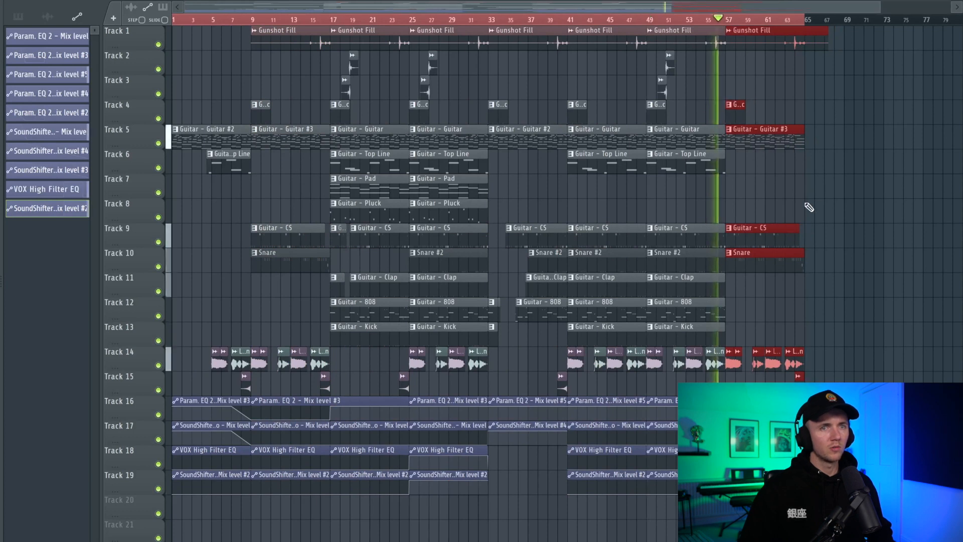
scroll(810, 204, "up", 4)
scroll(807, 206, "down", 3)
key("ctrl+a")
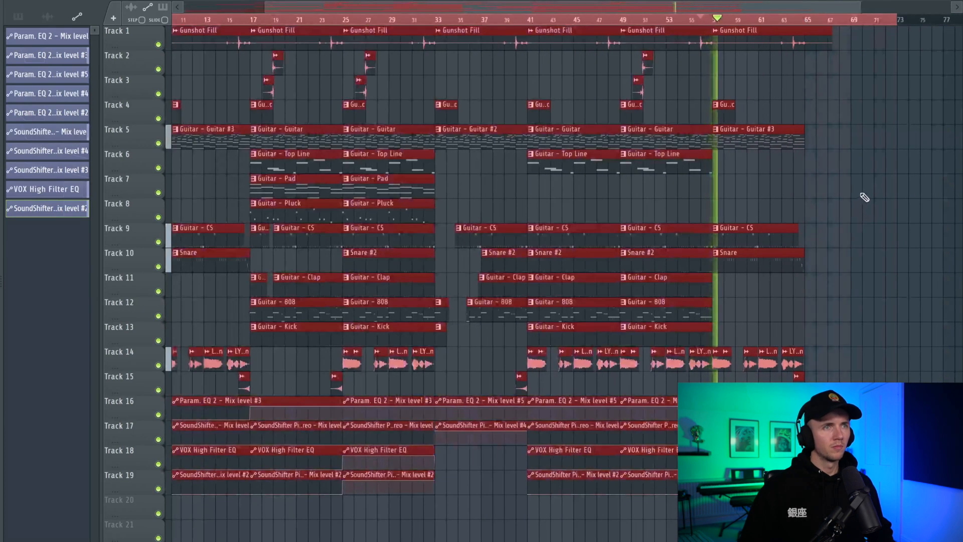
left_click(863, 197, "ctrl")
scroll(892, 284, "down", 2)
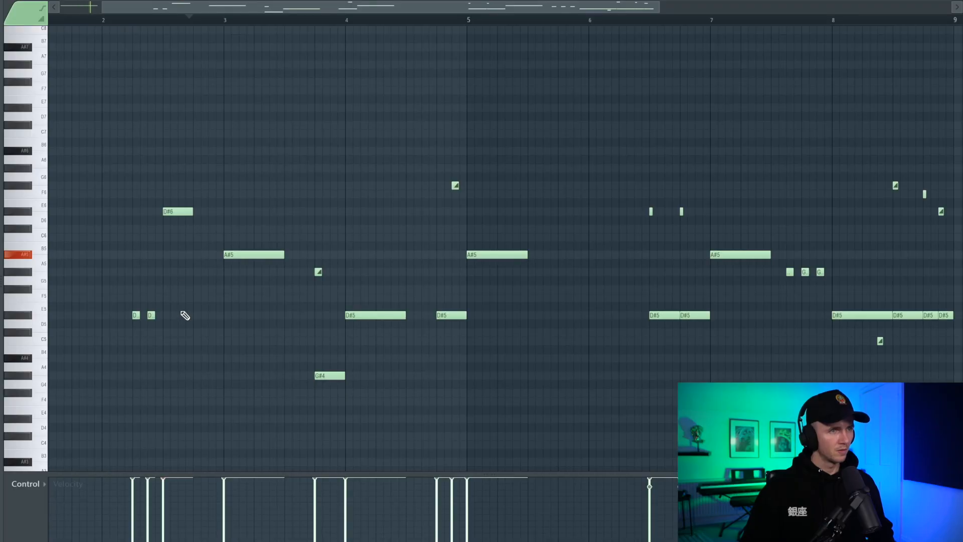
Deselect the two split A#5 notes and open the choice of note property for the piano roll's event lane
scroll(193, 286, "down", 2)
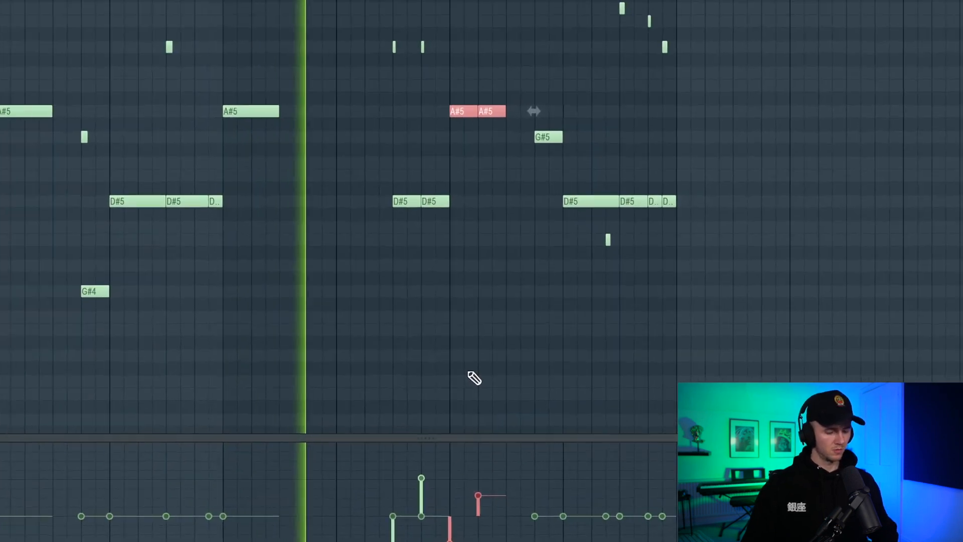
left_click(430, 348, "ctrl")
left_click(2, 484)
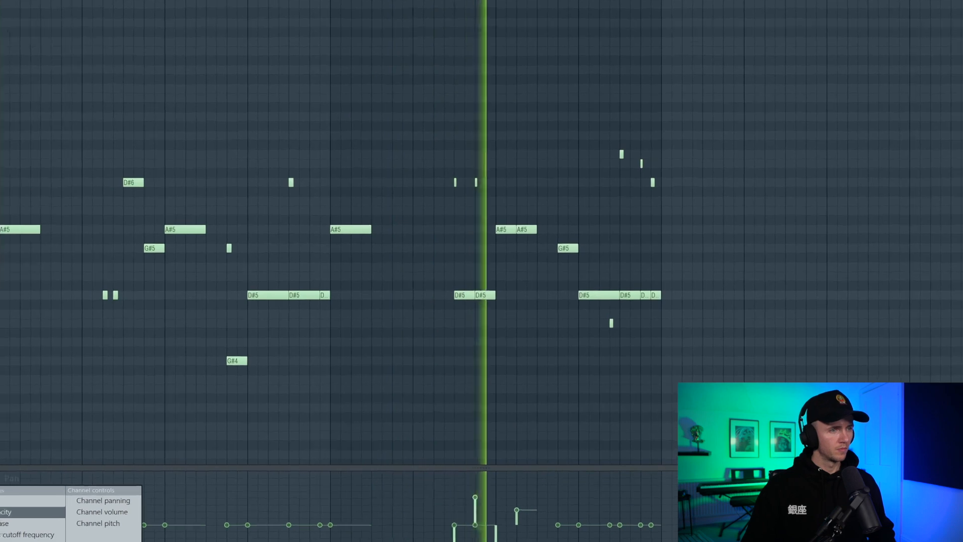